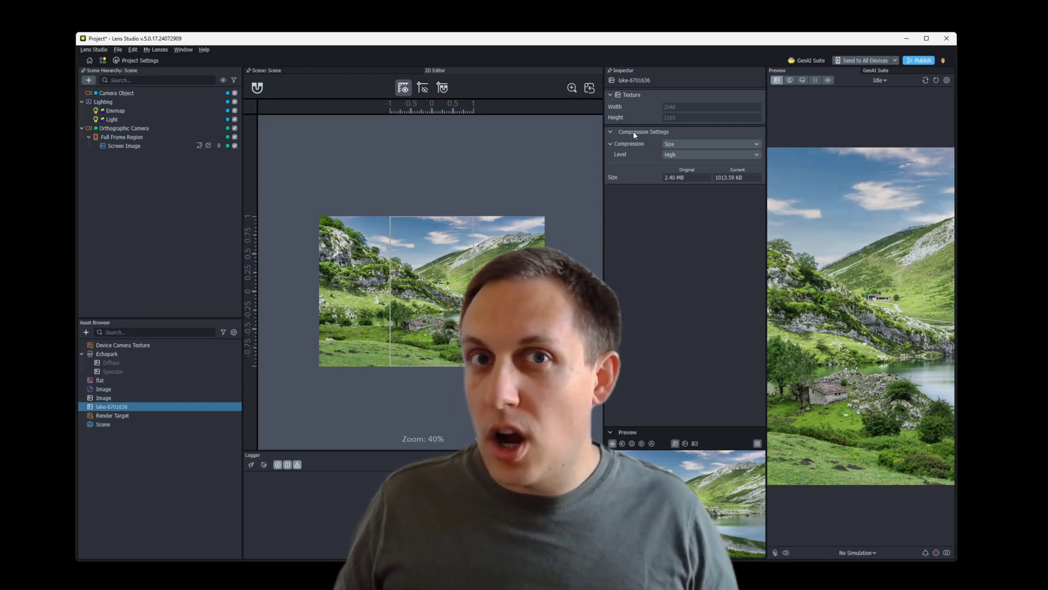
Examine the lake-6701636 texture's compression options, the Screen Image's material settings, and the photo's download sizes on Pixabay in the browser
click(680, 144)
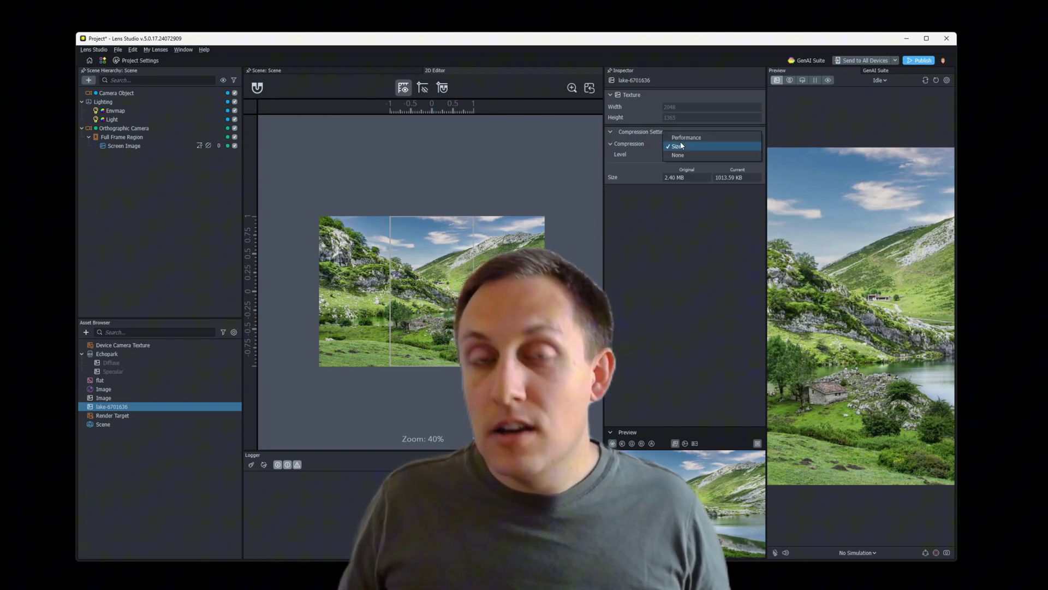
click(373, 145)
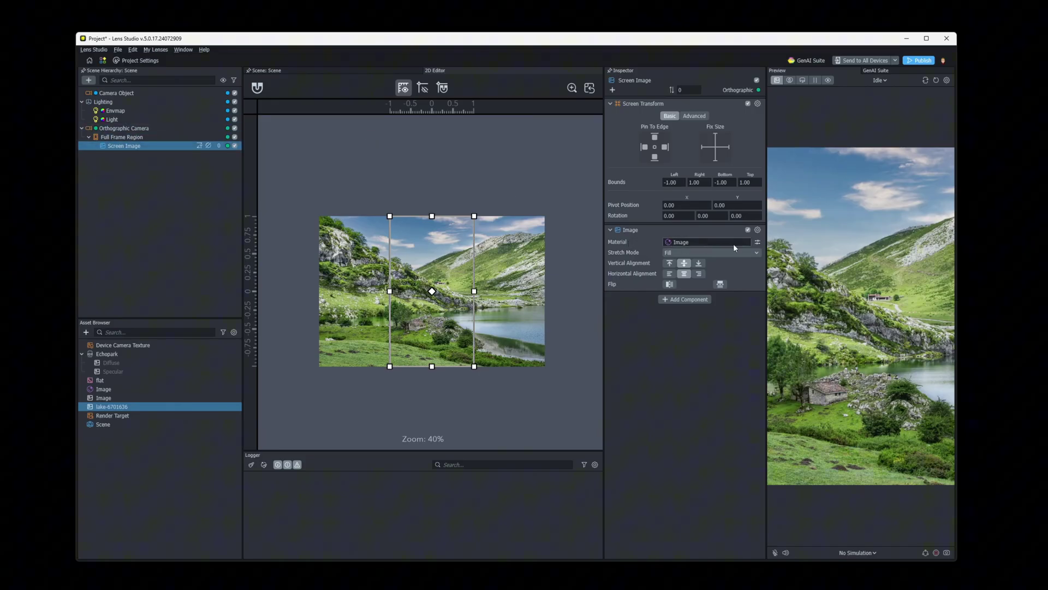
click(757, 242)
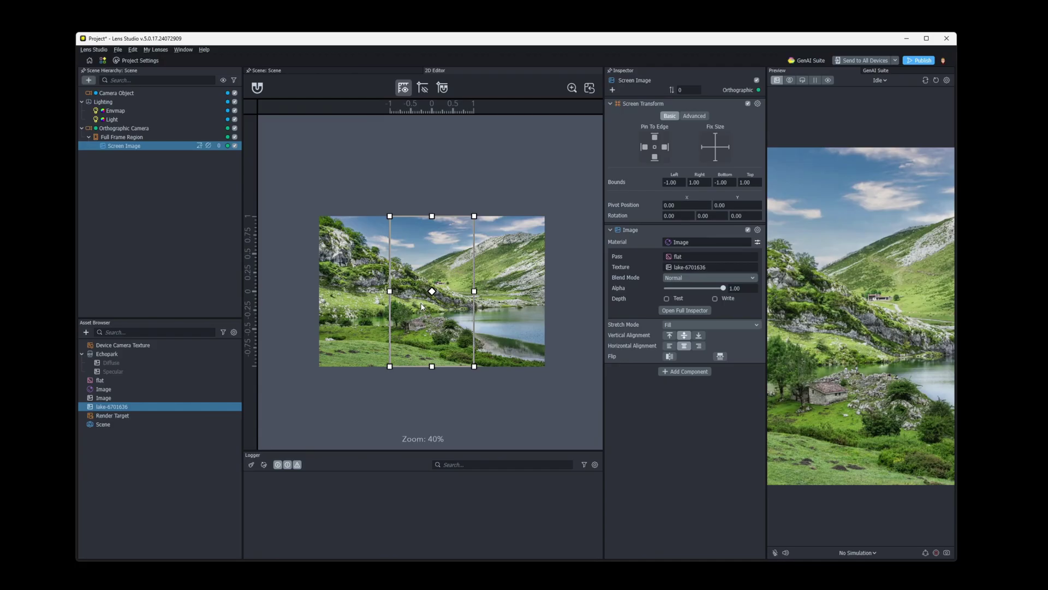
click(105, 407)
click(105, 407)
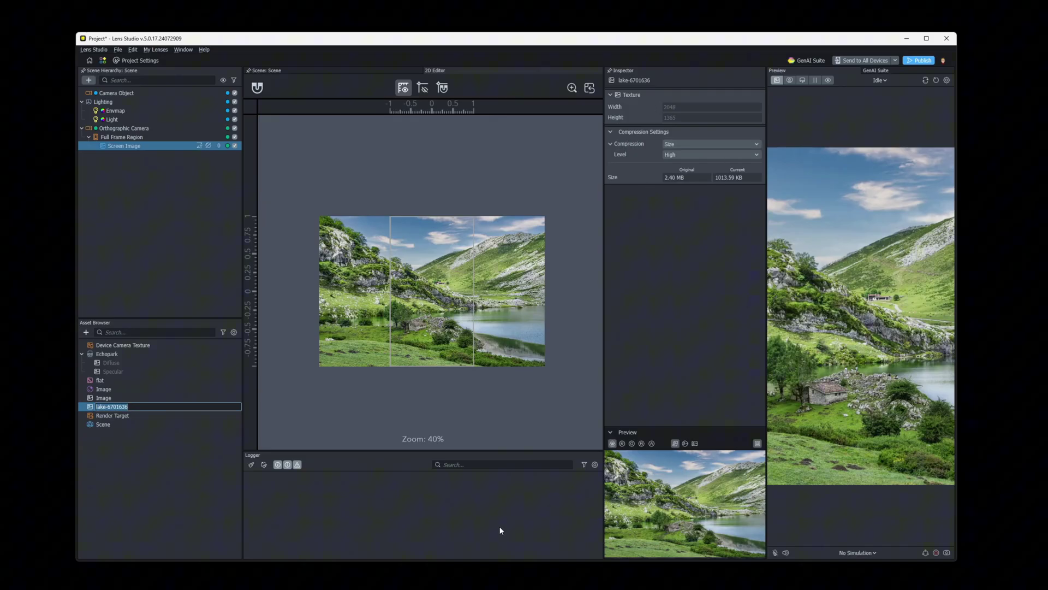
key(alt+Tab)
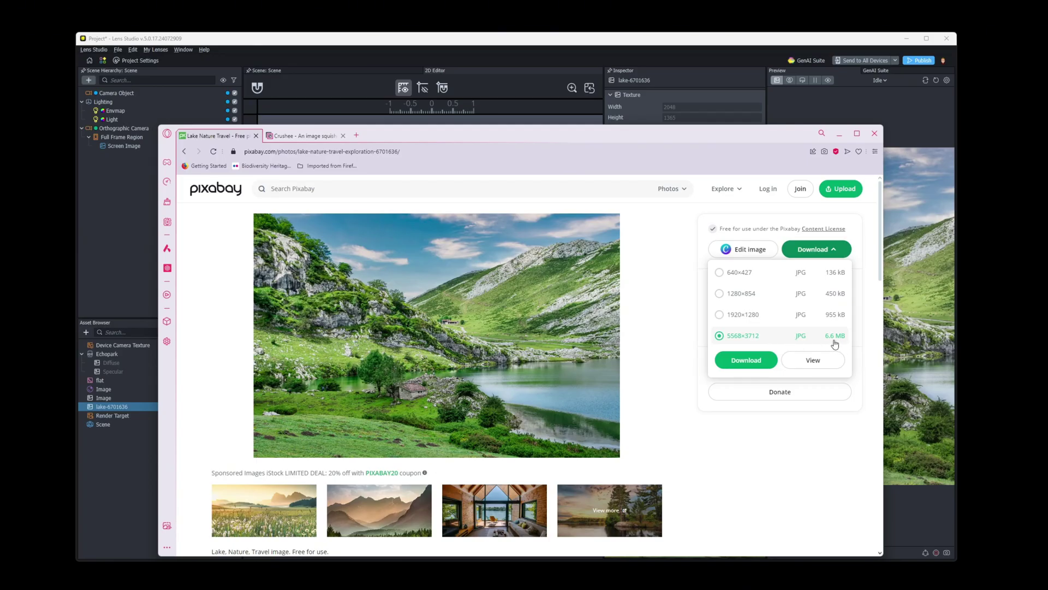
click(667, 42)
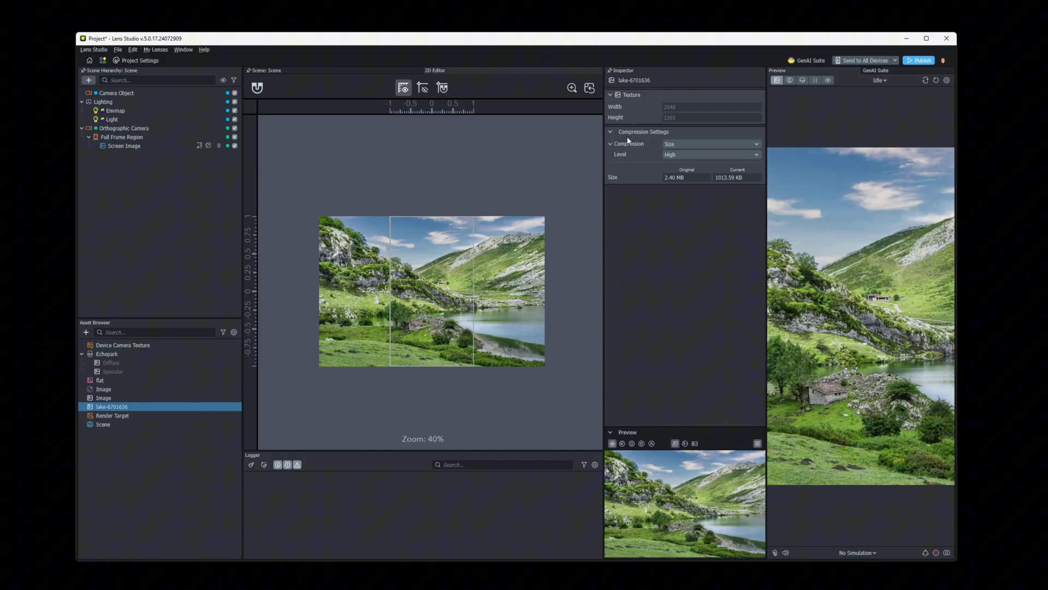
Try Performance compression on the lake-6701636 texture, look at its level options, and set the compression back to Size
click(681, 145)
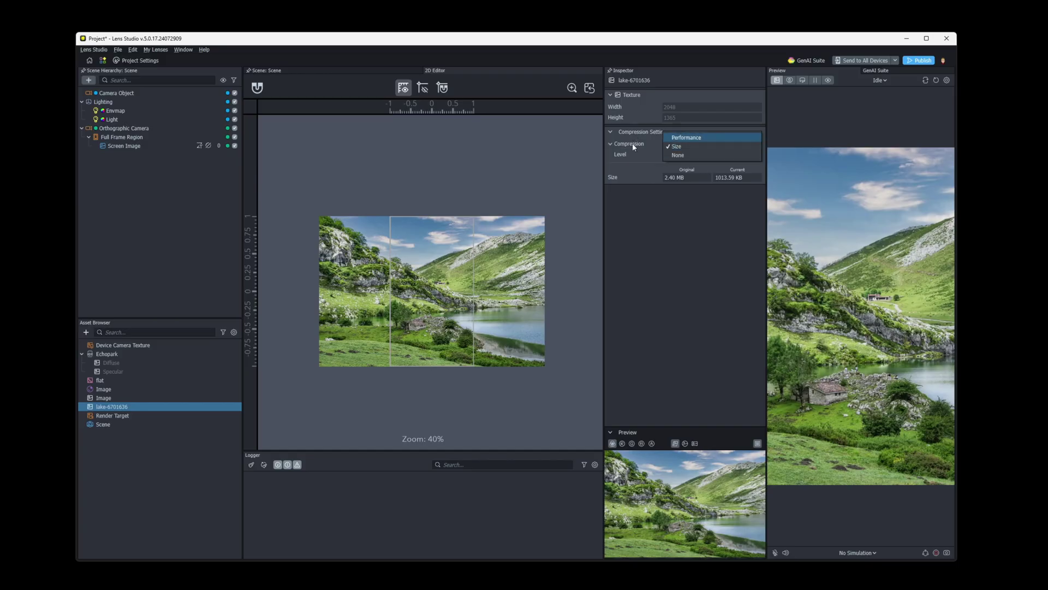
click(691, 139)
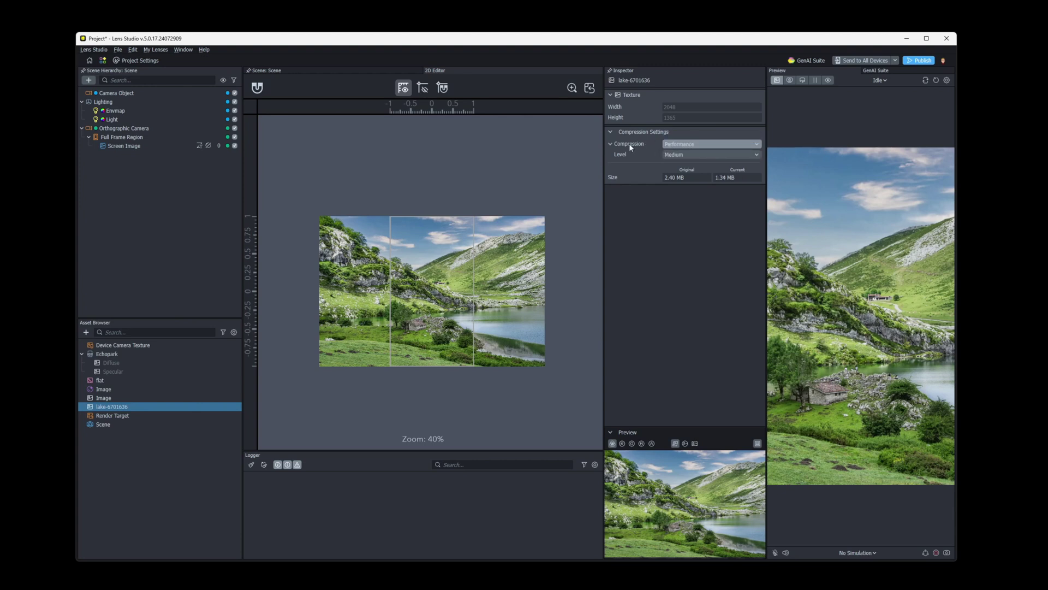
click(682, 155)
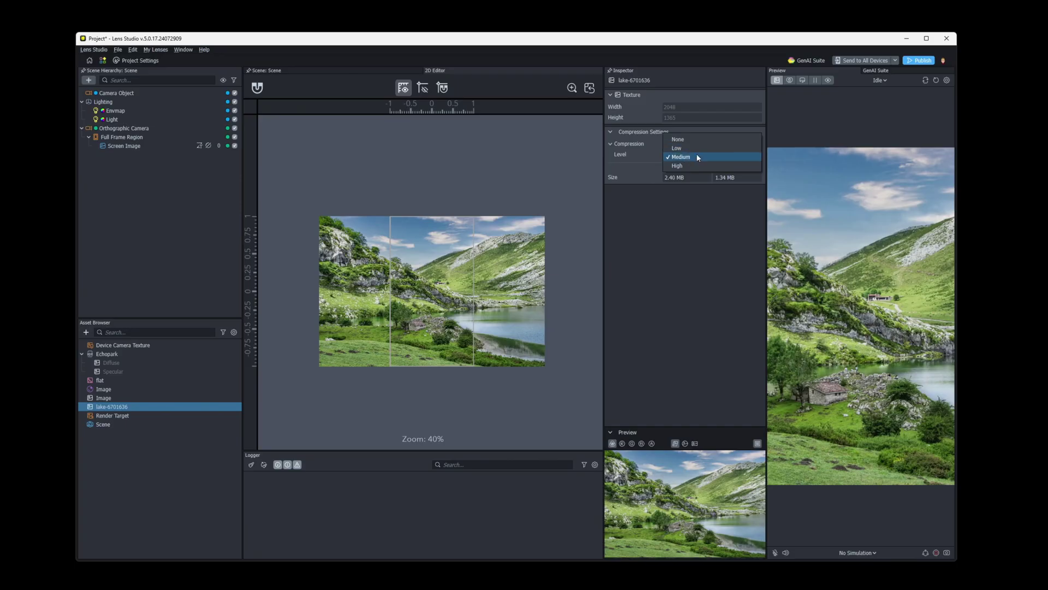
click(700, 246)
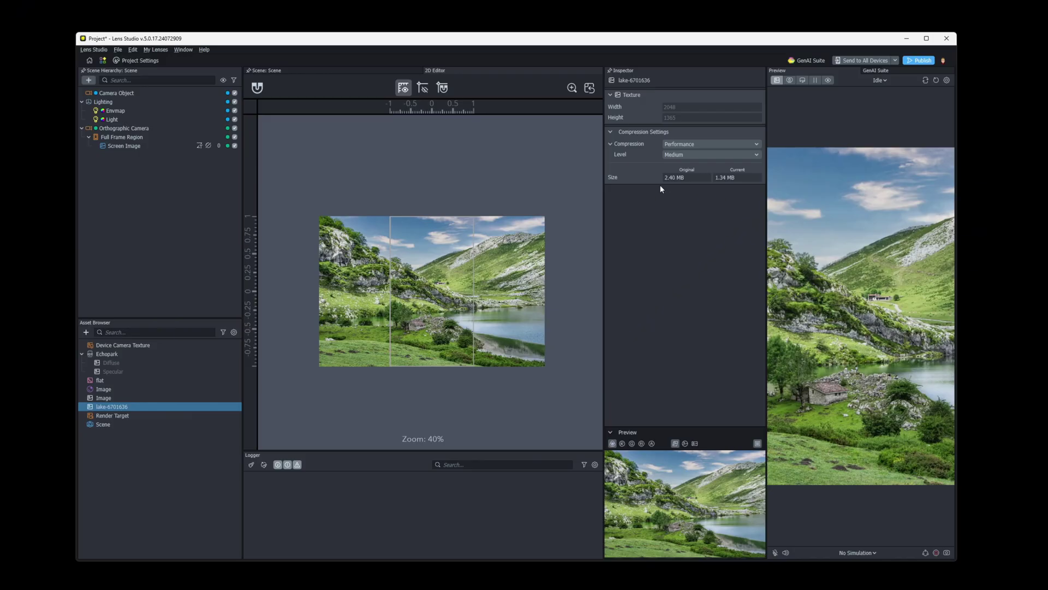
click(686, 145)
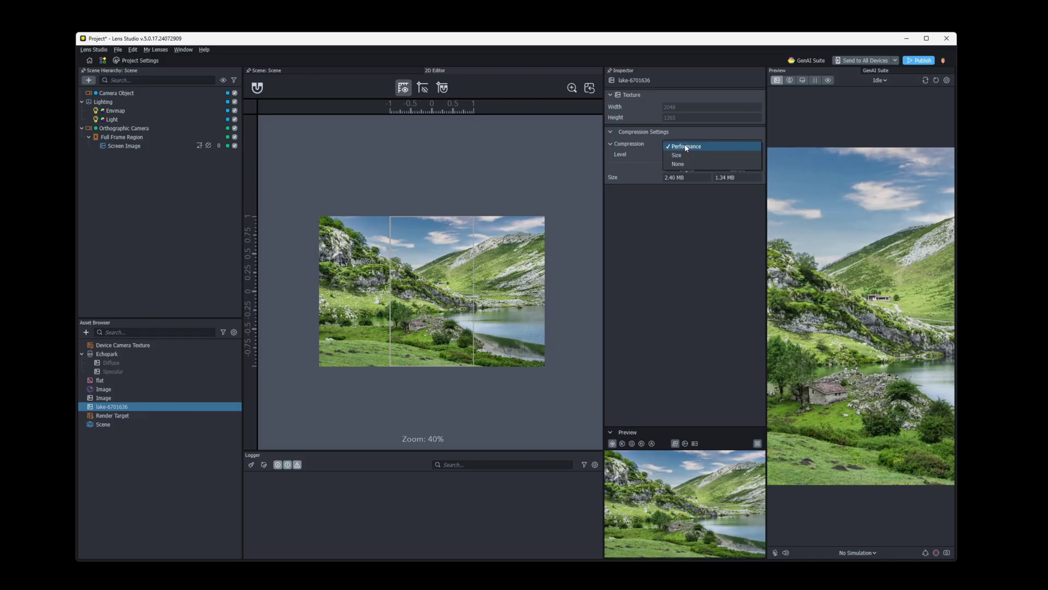
click(680, 155)
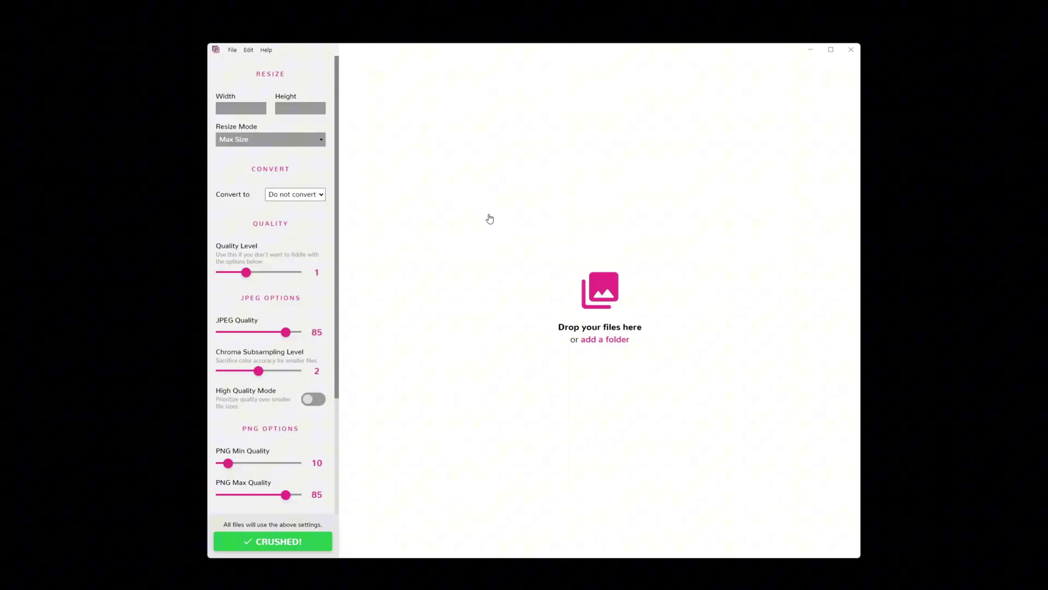
Switch to Crushee, load lake-6701636.jpg, and set its width and height to 512 with the Max Size resize mode
scroll(282, 369, down, 3)
scroll(282, 366, up, 3)
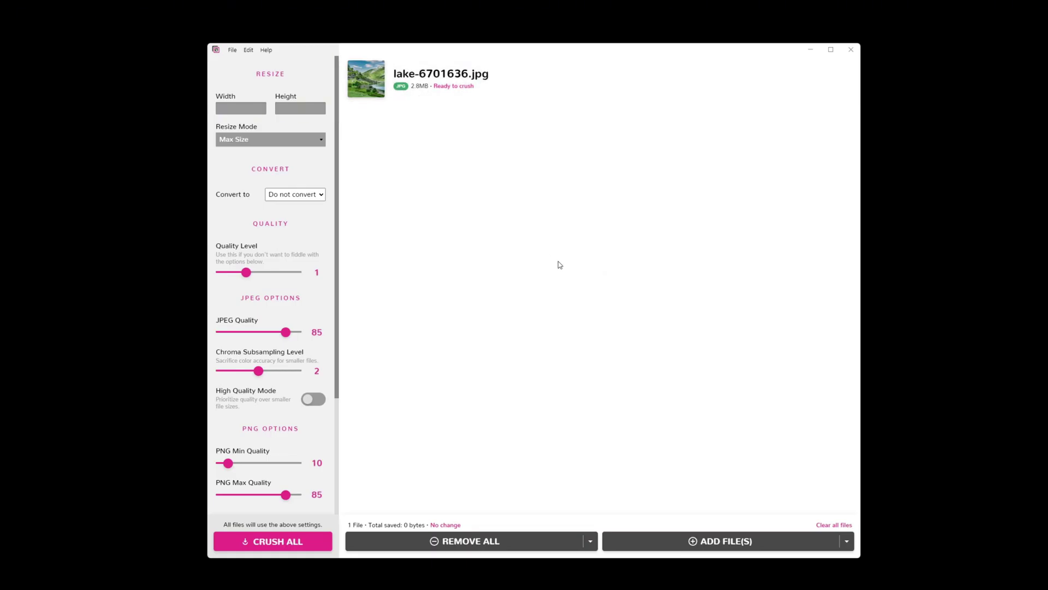
click(236, 107)
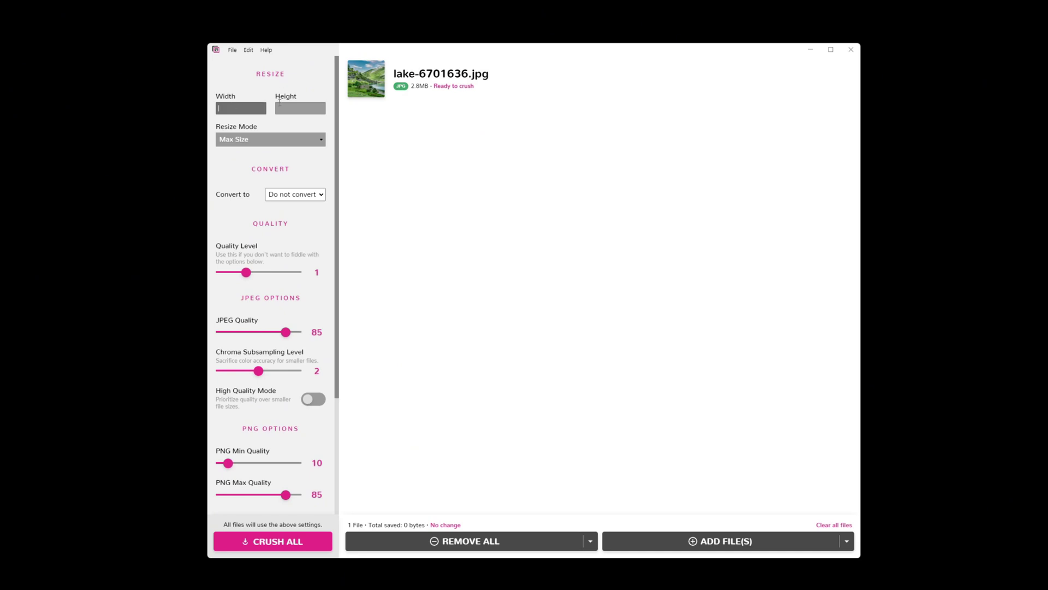
click(291, 143)
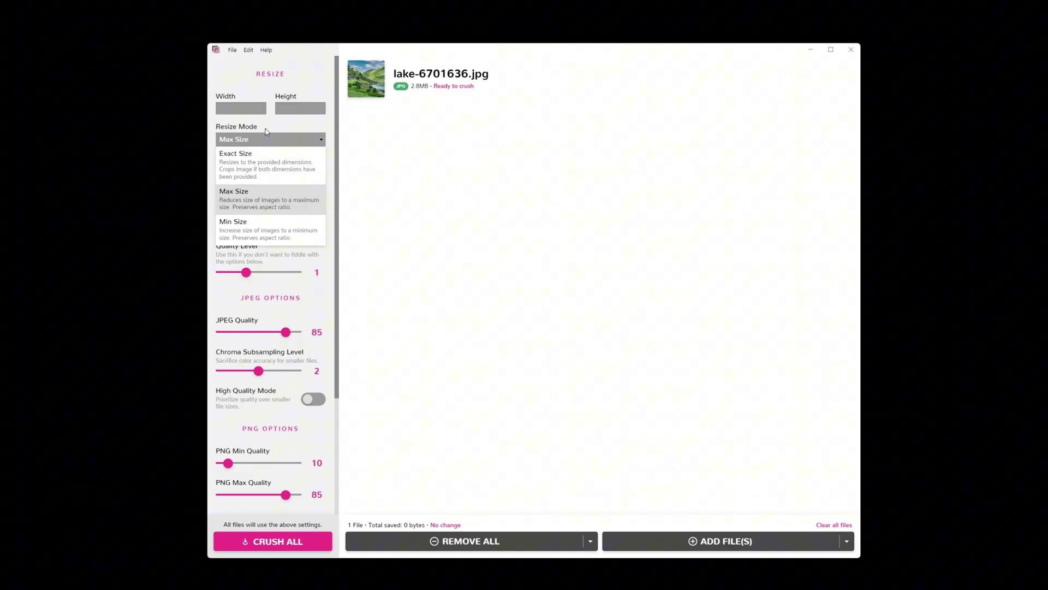
click(246, 203)
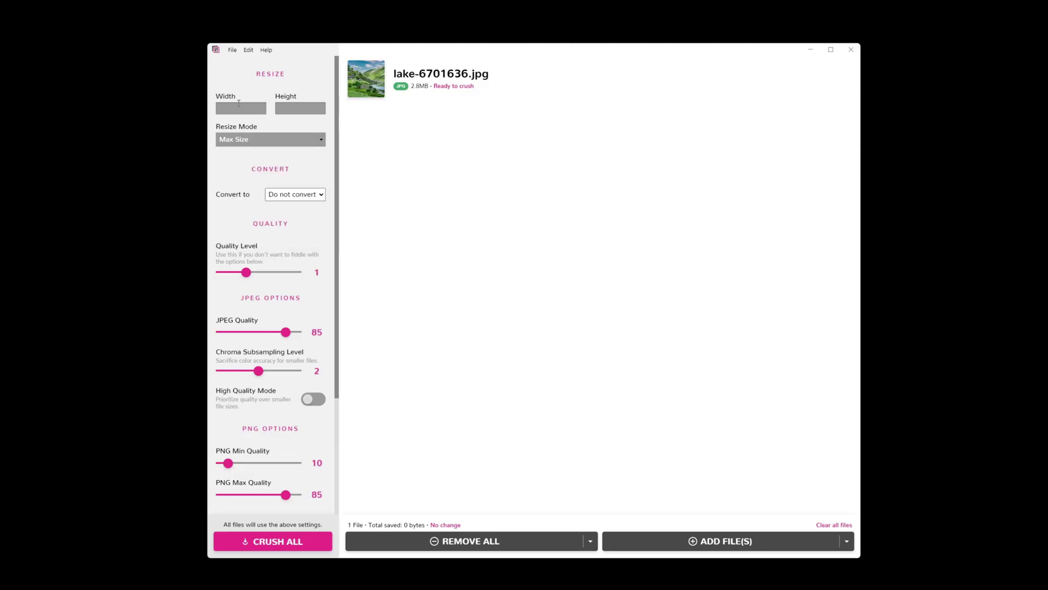
click(240, 108)
text(512)
key(Tab)
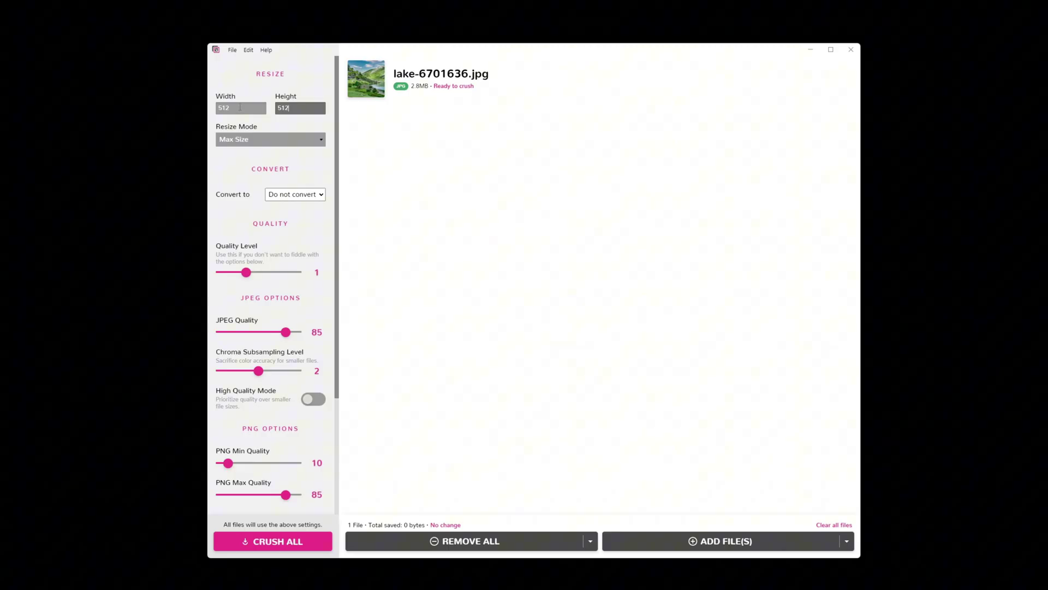
Set the output format to JPEG with quality level 1 and crush the lake image
click(311, 195)
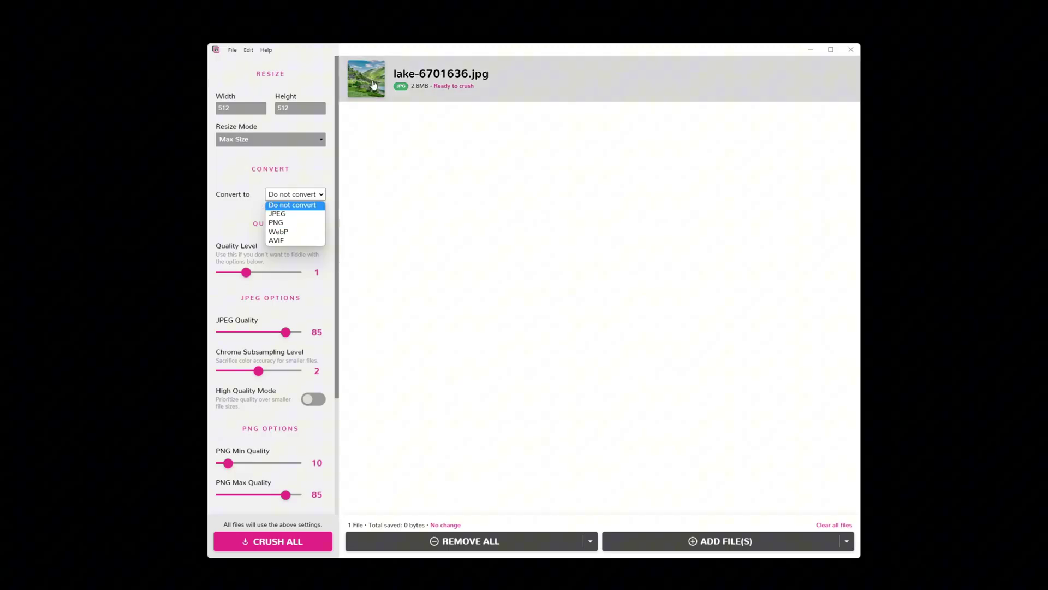
click(288, 214)
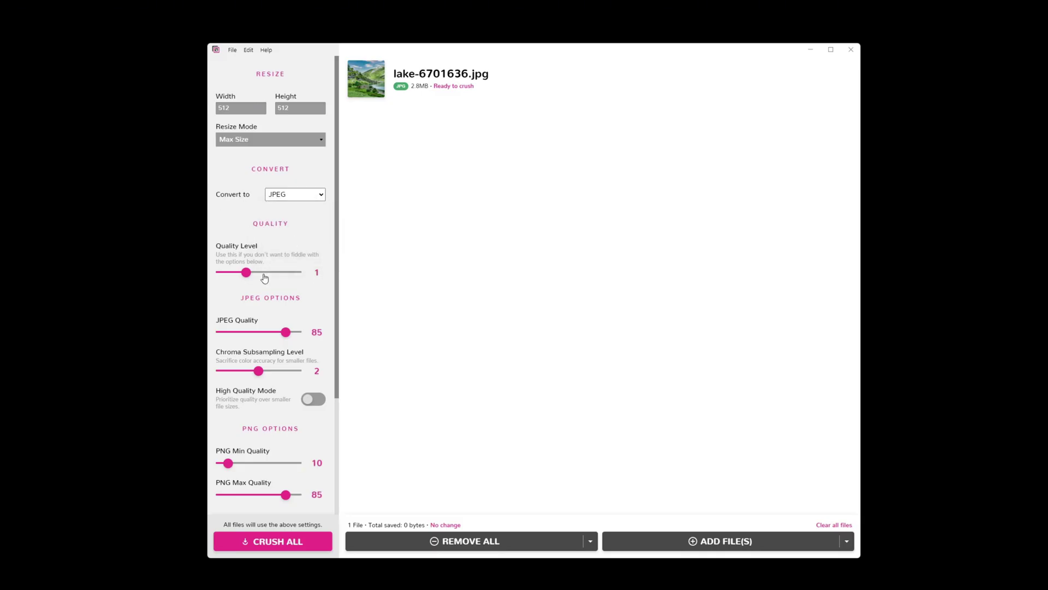
drag(246, 272, 219, 273)
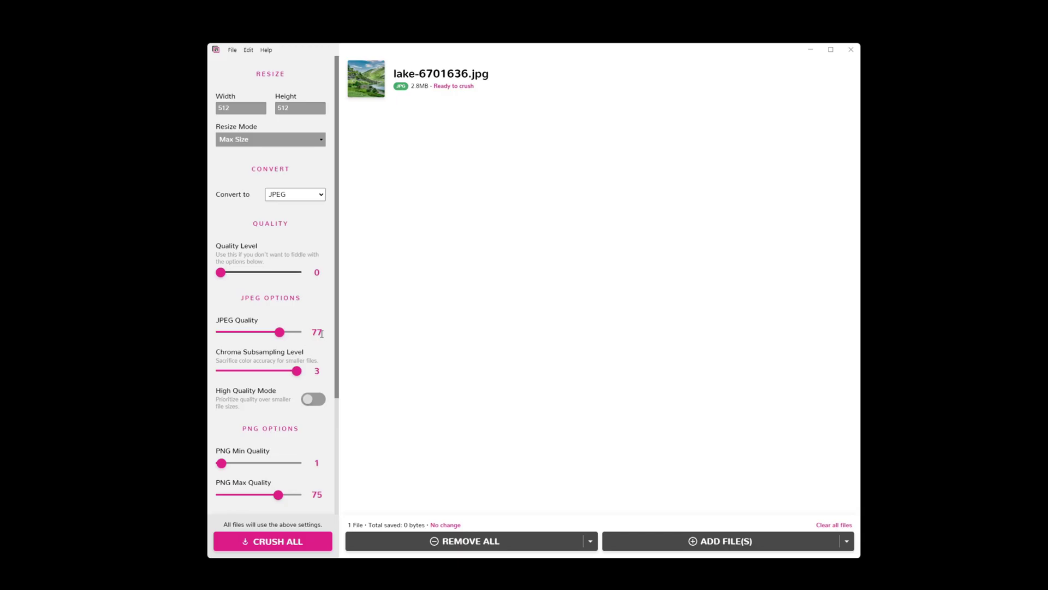
drag(220, 272, 306, 273)
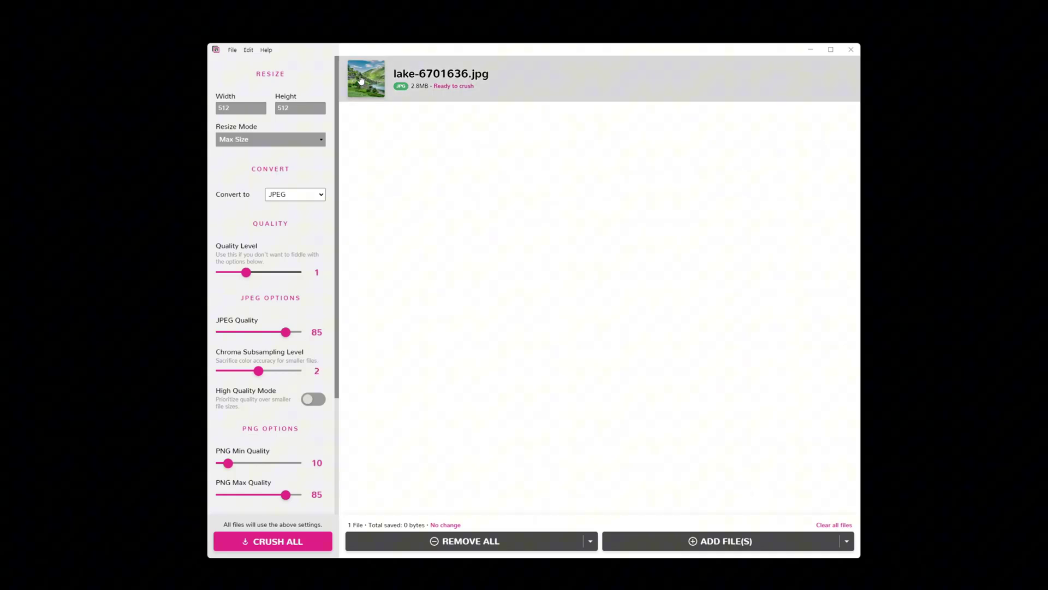
click(274, 543)
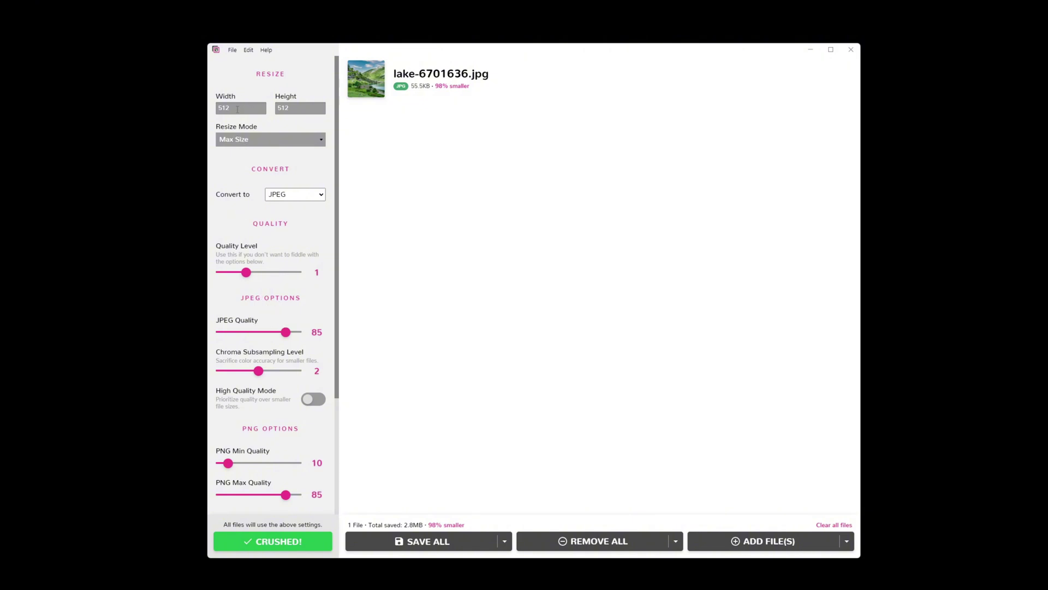
Compare the crushed lake image with the original in the before/after view, and close the comparison
click(239, 108)
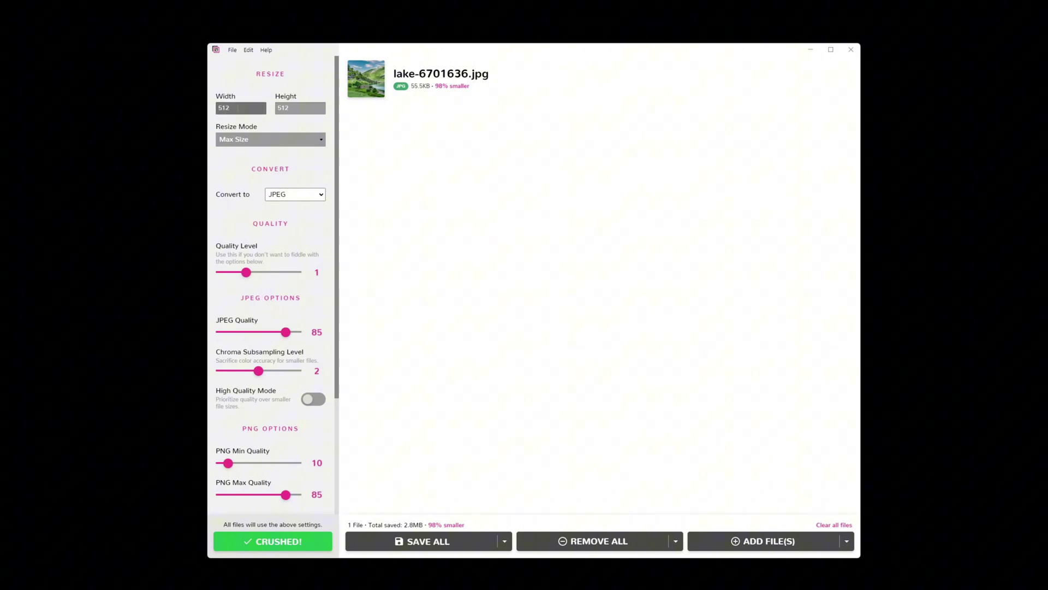
click(366, 78)
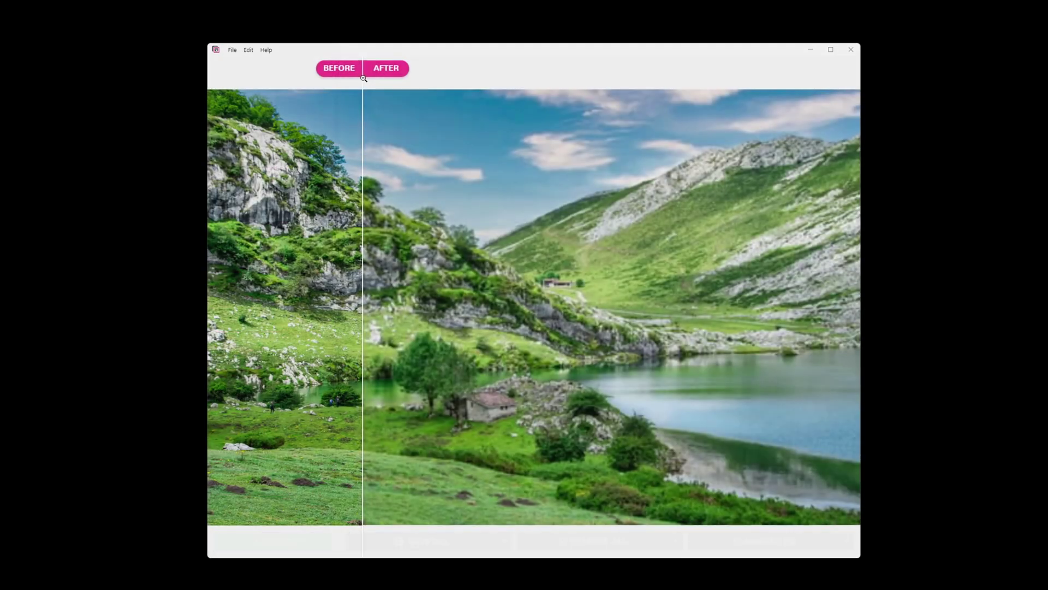
drag(328, 192, 506, 267)
key(Escape)
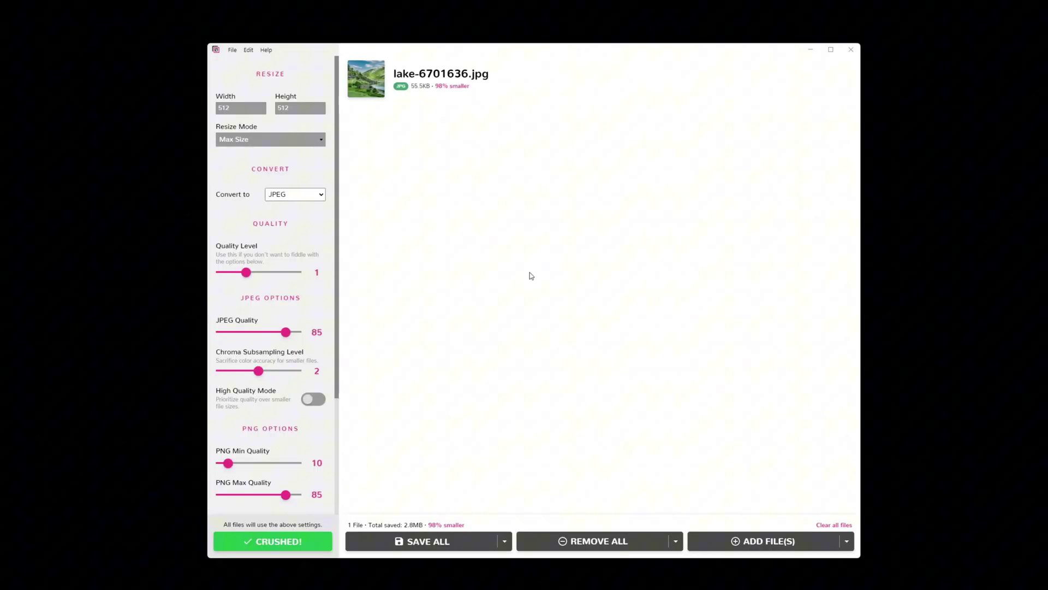
Recrush the lake image with a maximum width and height of 1280 and compare it with the original
double_click(236, 110)
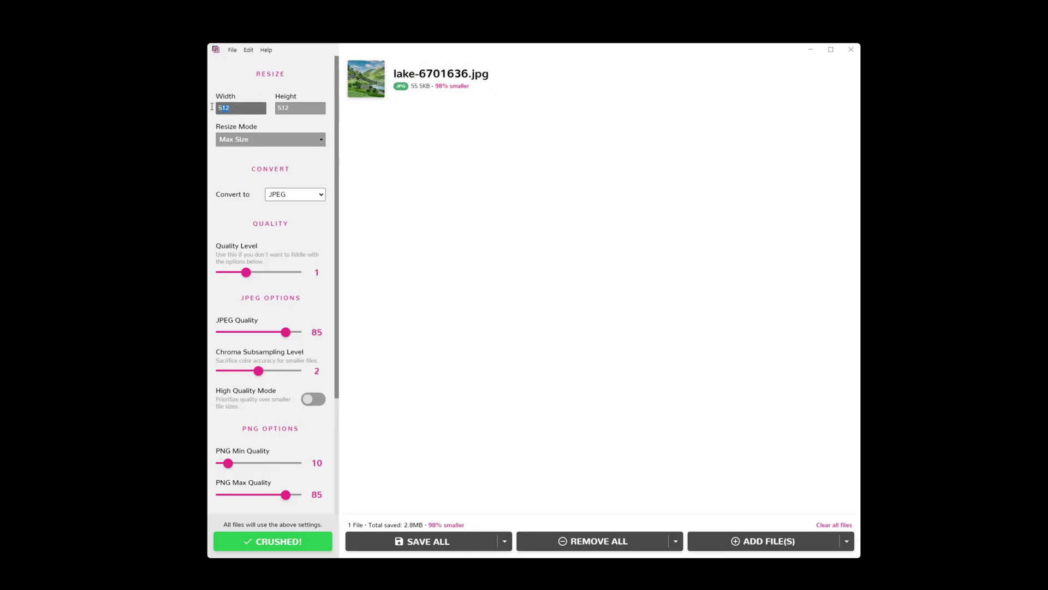
text(1280q1)
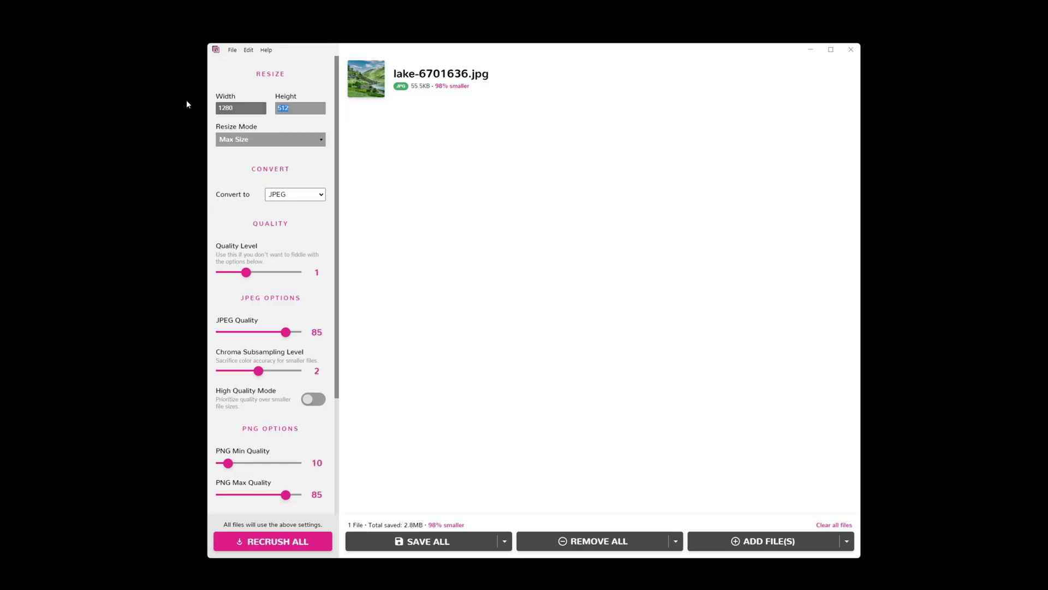
key(Tab)
text(1280)
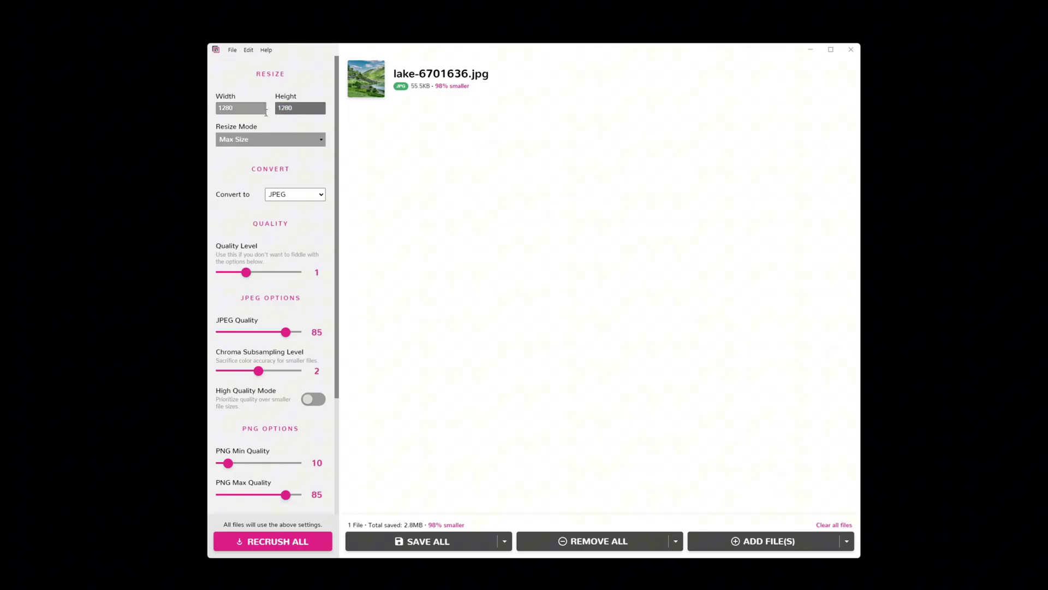
click(273, 543)
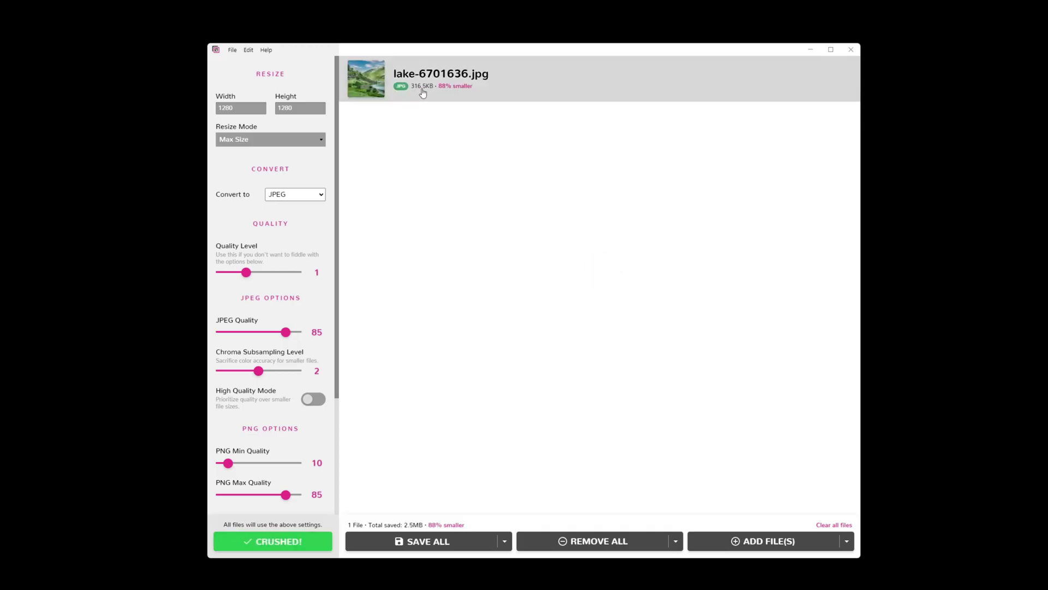
click(371, 78)
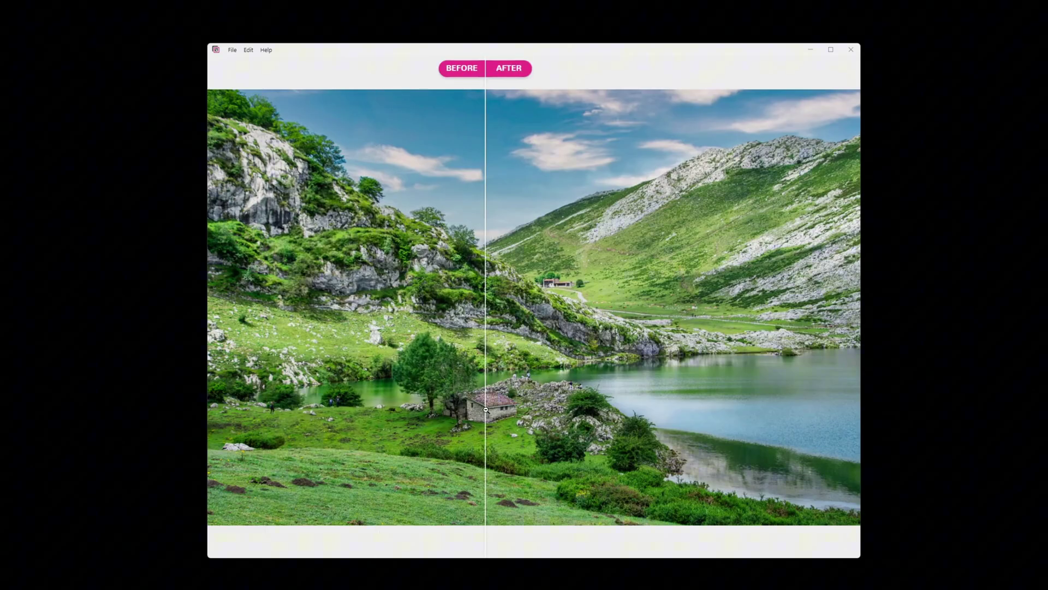
click(651, 334)
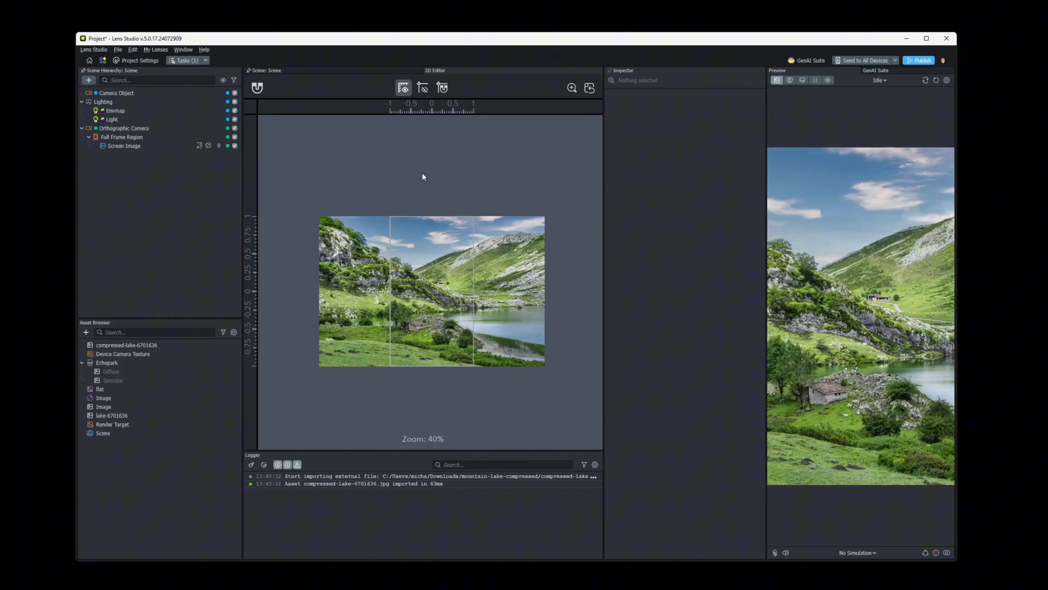
In Lens Studio, select the compressed-lake-6701636 texture and widen the Preview and Inspector areas
click(127, 344)
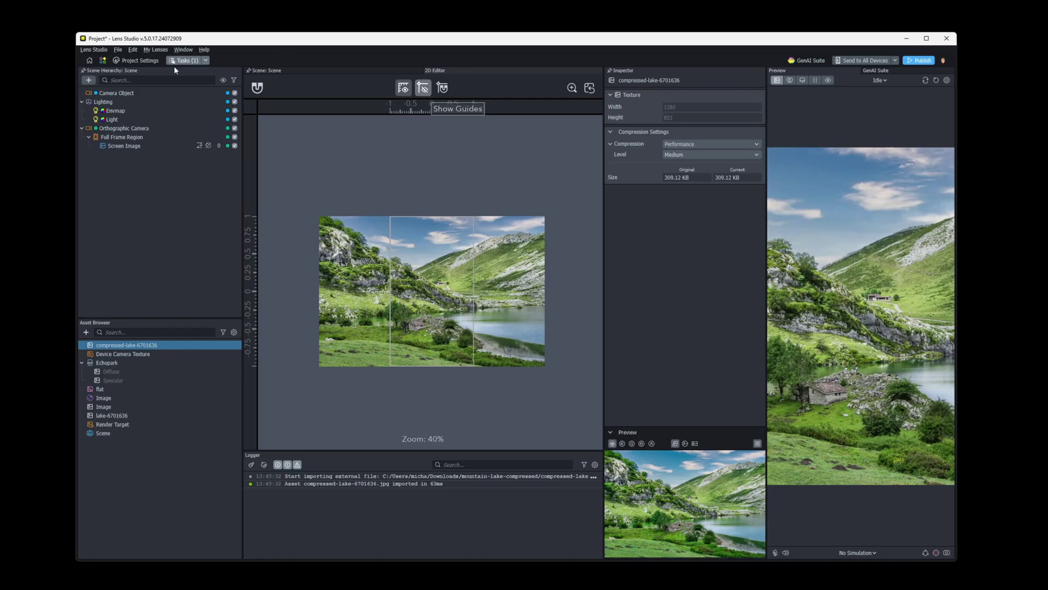
click(206, 60)
drag(765, 206, 709, 205)
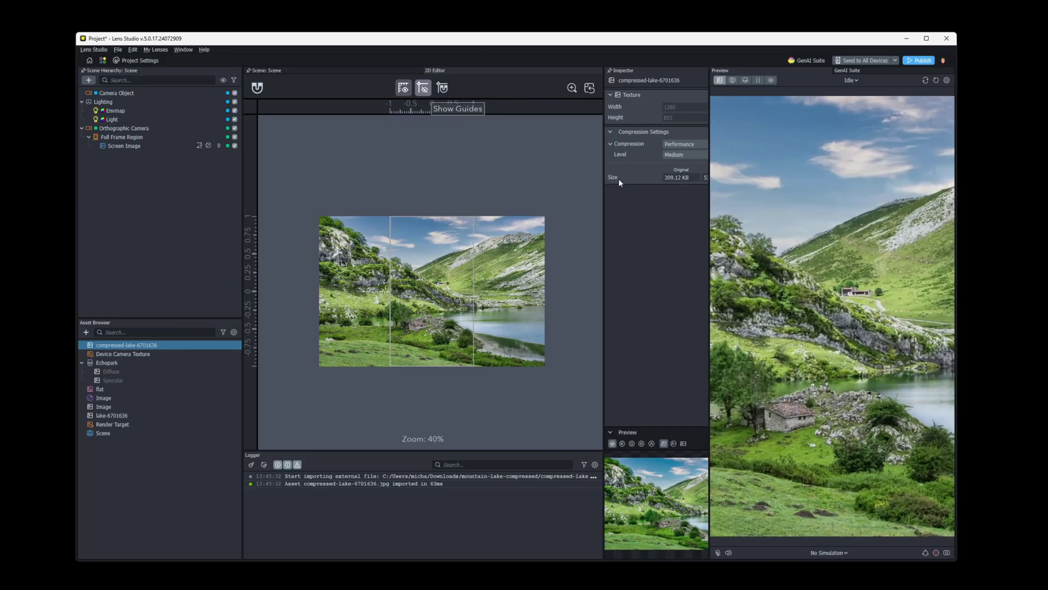
drag(604, 175, 520, 176)
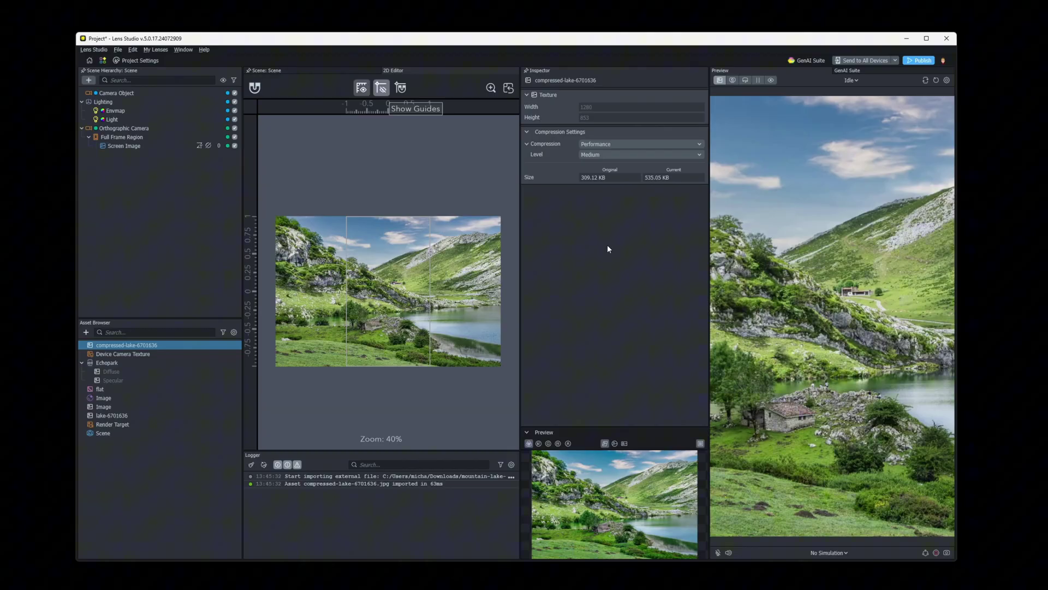
Set the compressed-lake-6701636 texture's compression to Size and check its current file size
click(603, 145)
click(605, 155)
drag(644, 178, 683, 182)
Replace the texture in the Screen Image's material with compressed-lake-6701636 and widen the Preview area
click(131, 146)
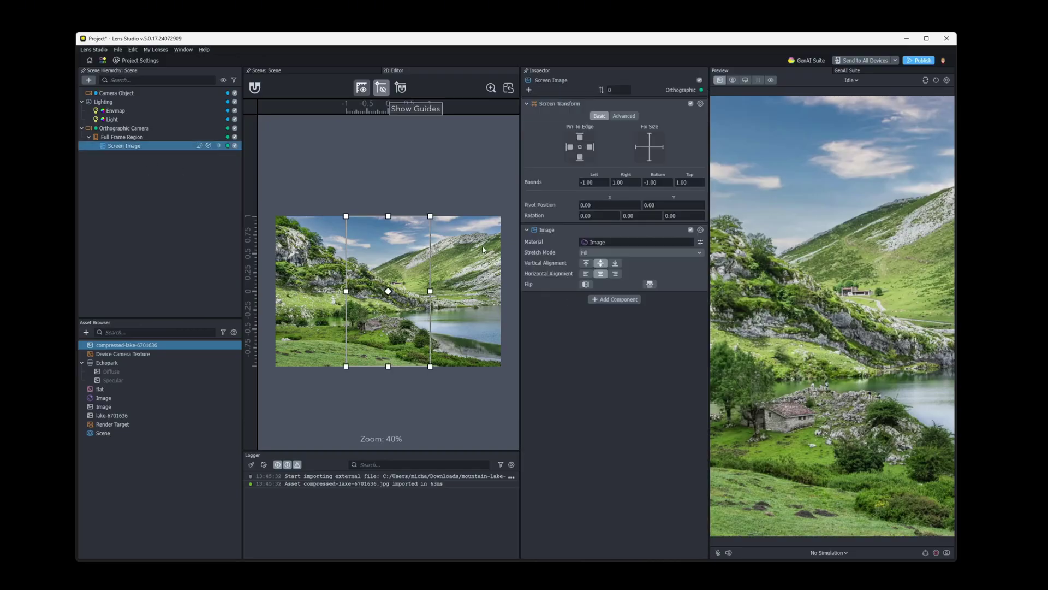
click(701, 242)
click(598, 266)
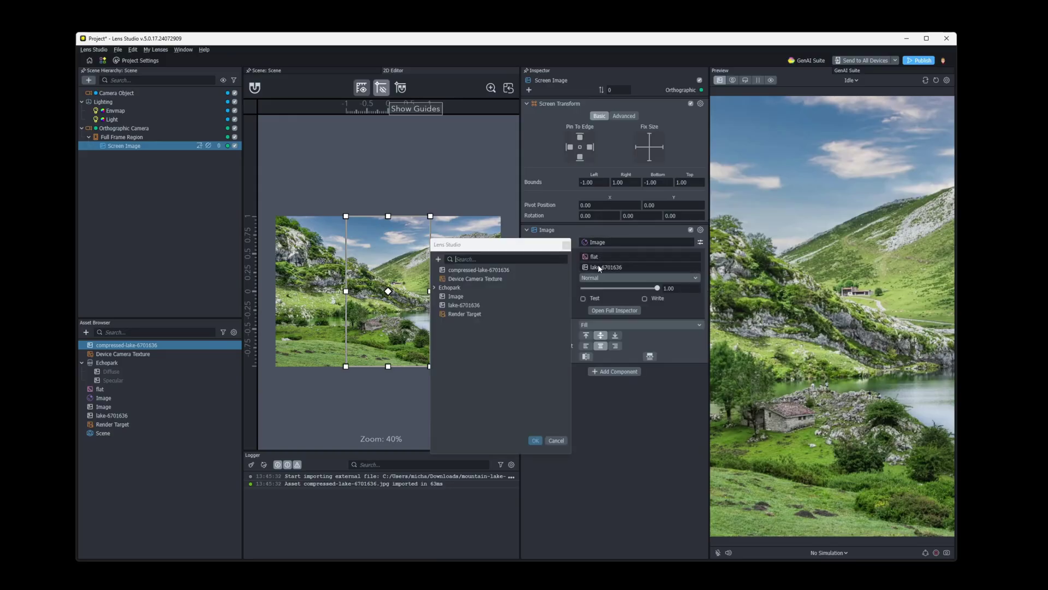
double_click(471, 271)
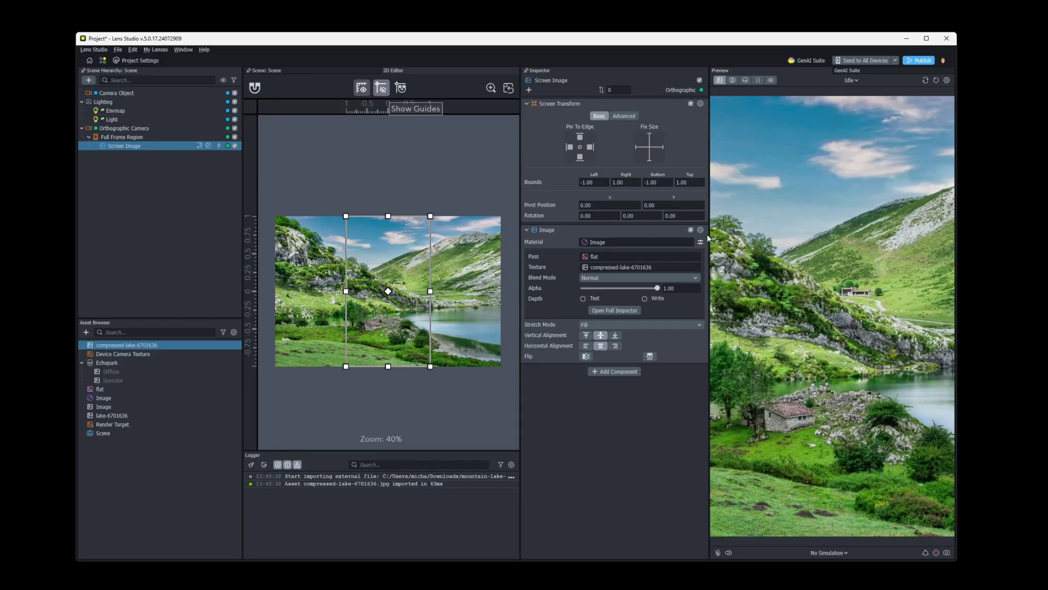
drag(708, 234, 683, 235)
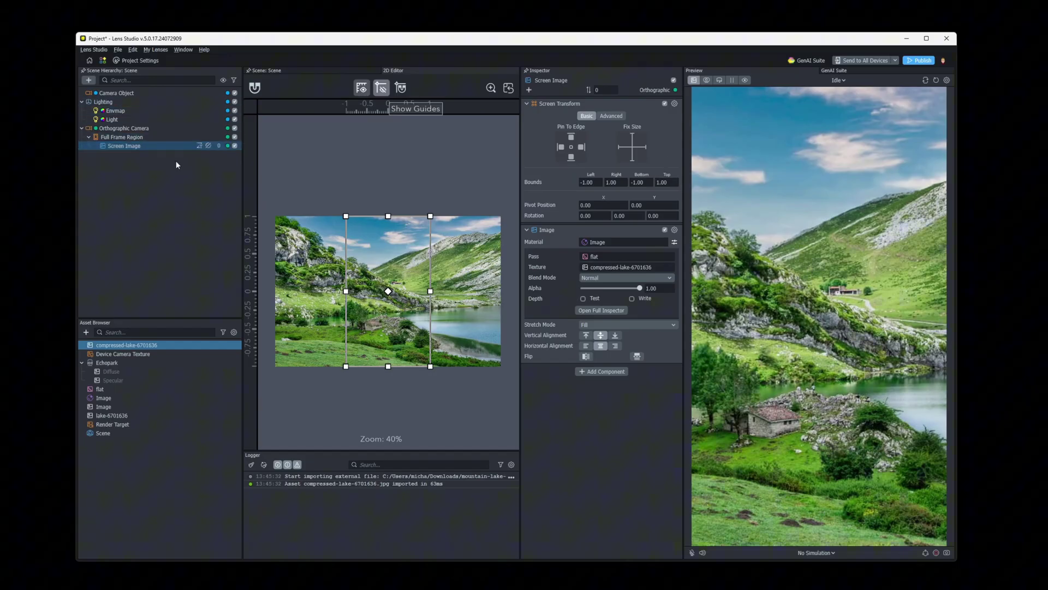
Set the compressed-lake-6701636 texture's compression to None and reset the lens preview
click(132, 345)
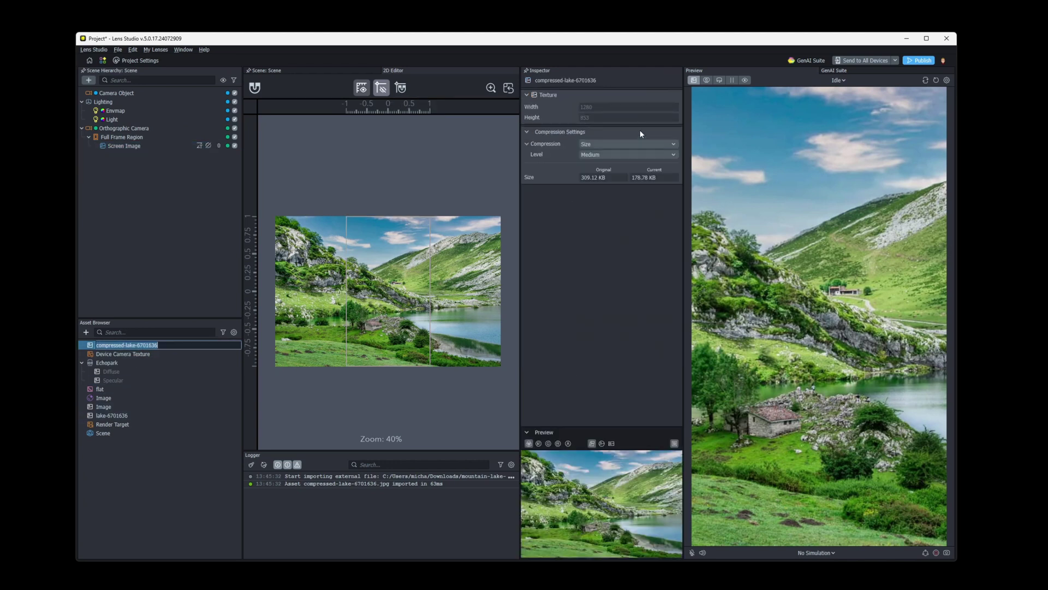
click(602, 144)
click(604, 155)
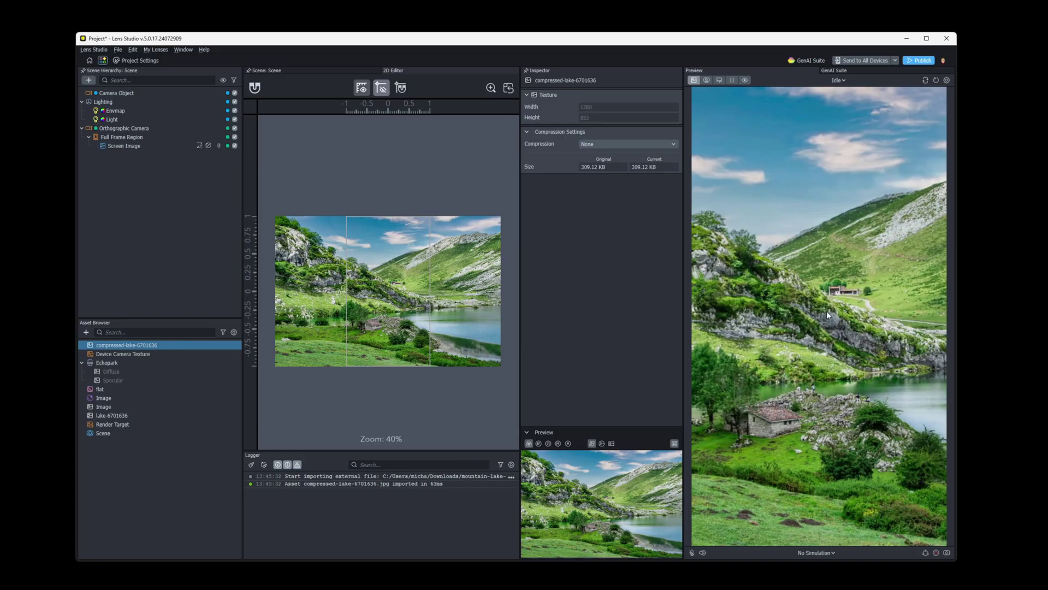
click(937, 83)
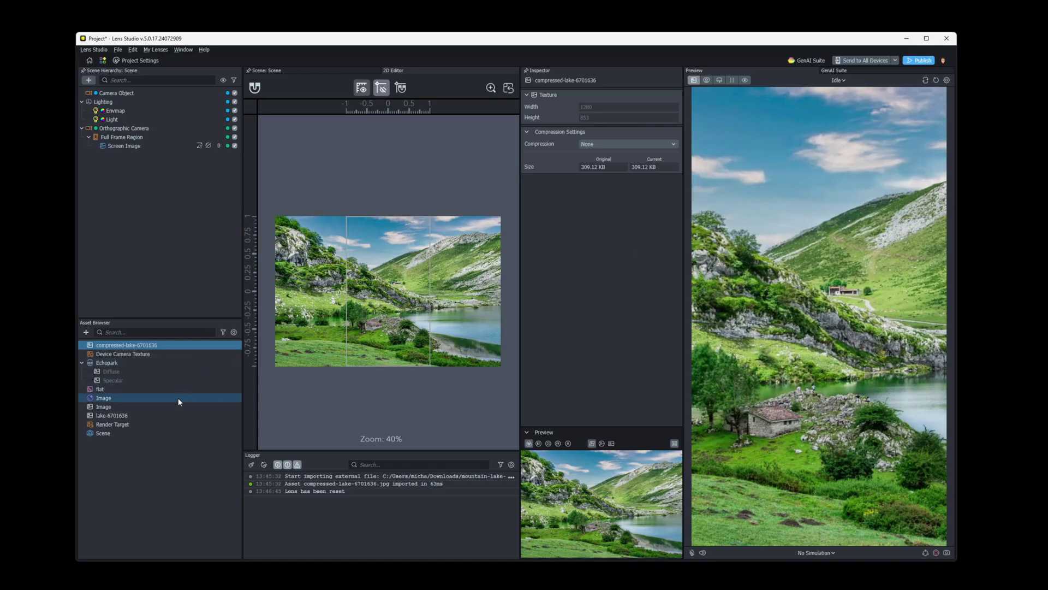
Compare the original and current sizes of the lake-6701636 and compressed-lake-6701636 textures, and switch to Crushee
click(117, 416)
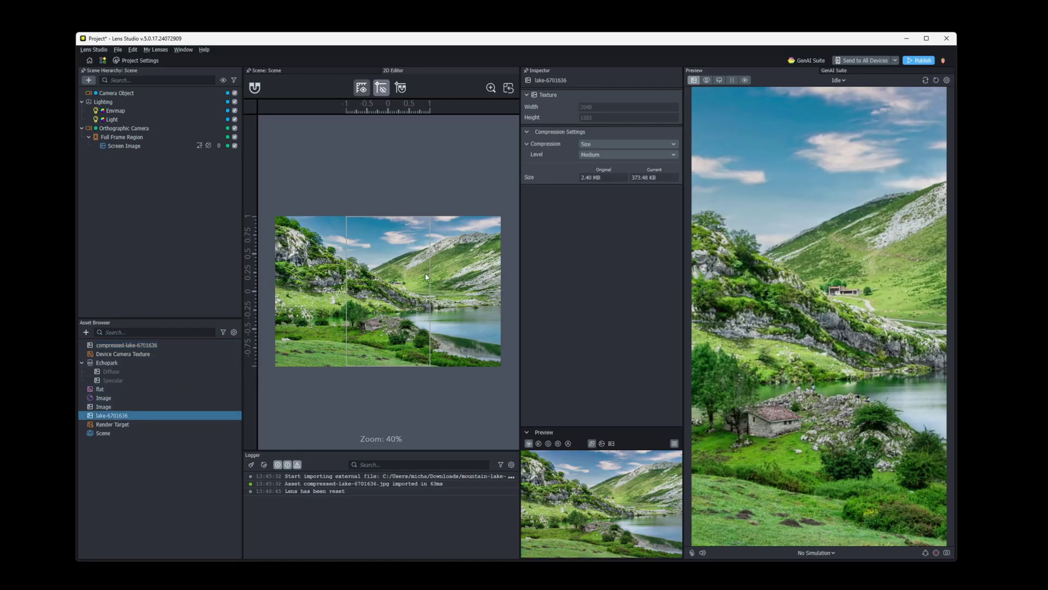
click(116, 345)
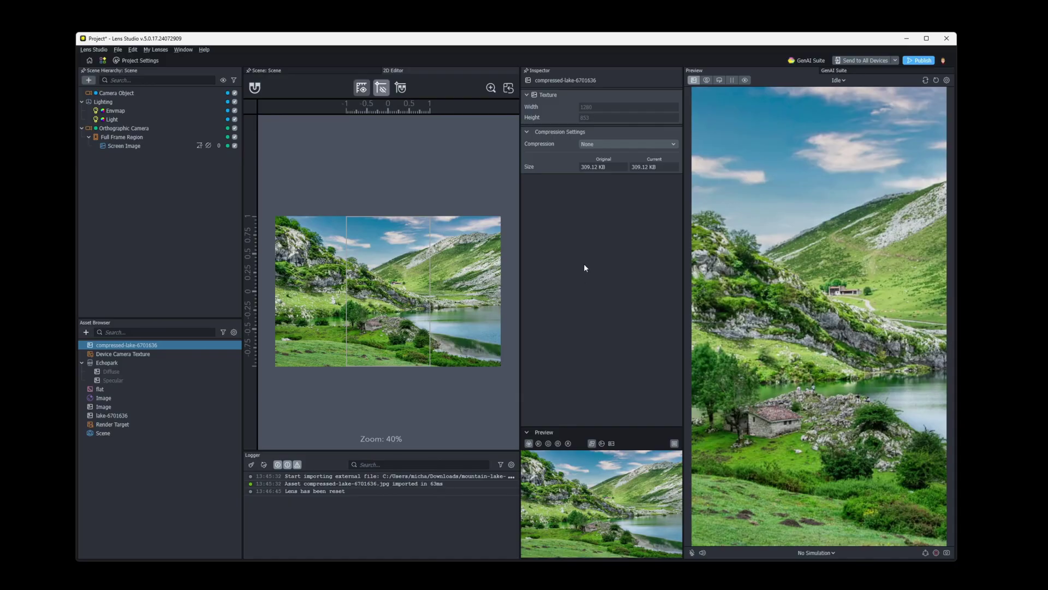
click(493, 585)
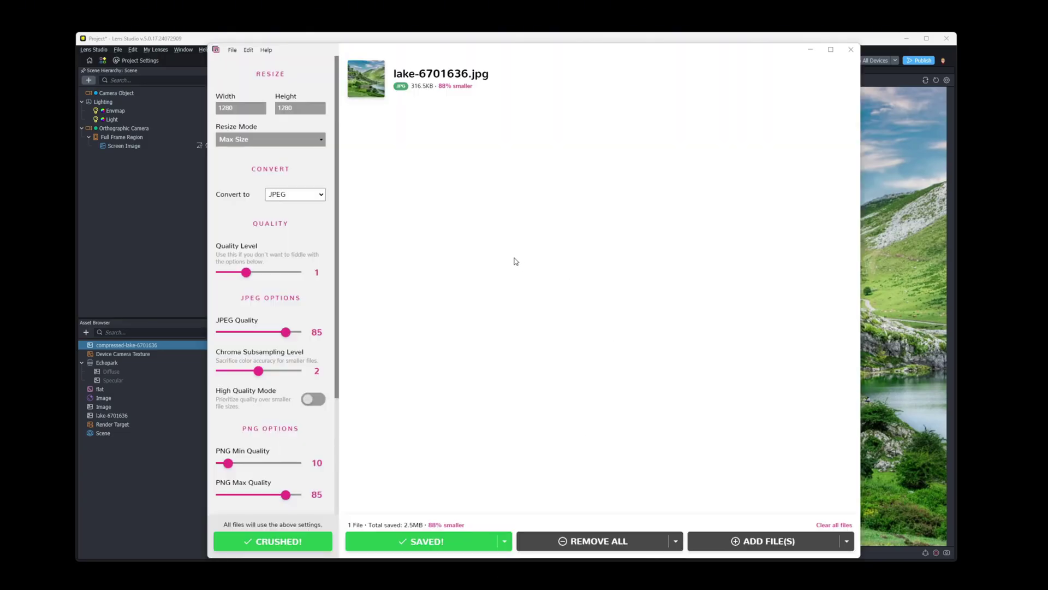